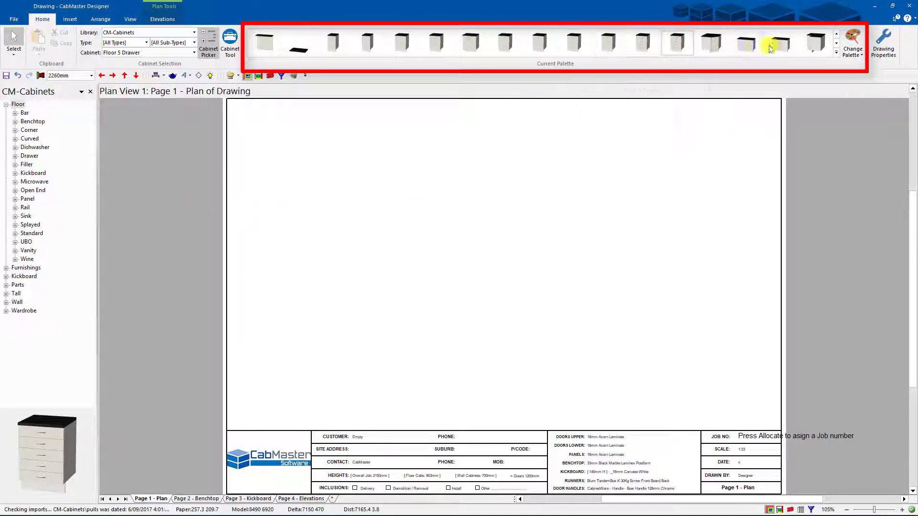
# Expand the Current Palette gallery and start adding a new palette from Change Palette.
pyautogui.click(836, 54)
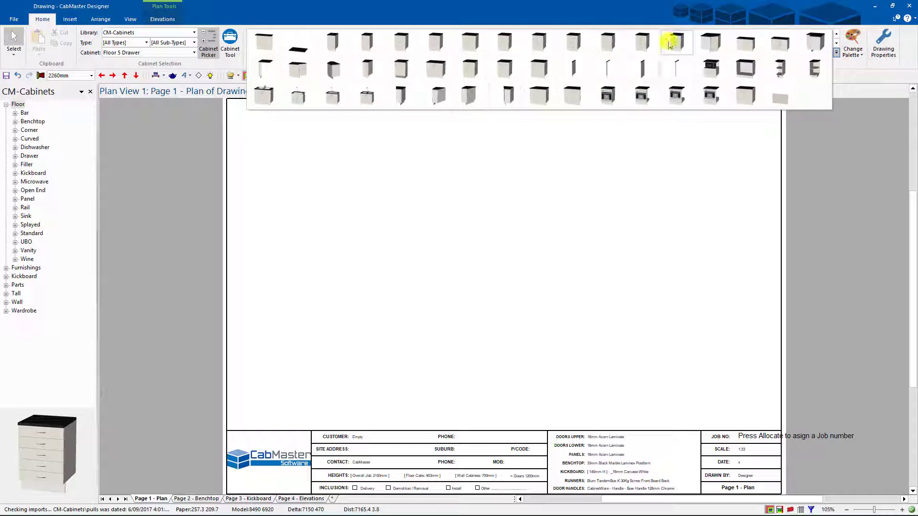
pyautogui.click(851, 54)
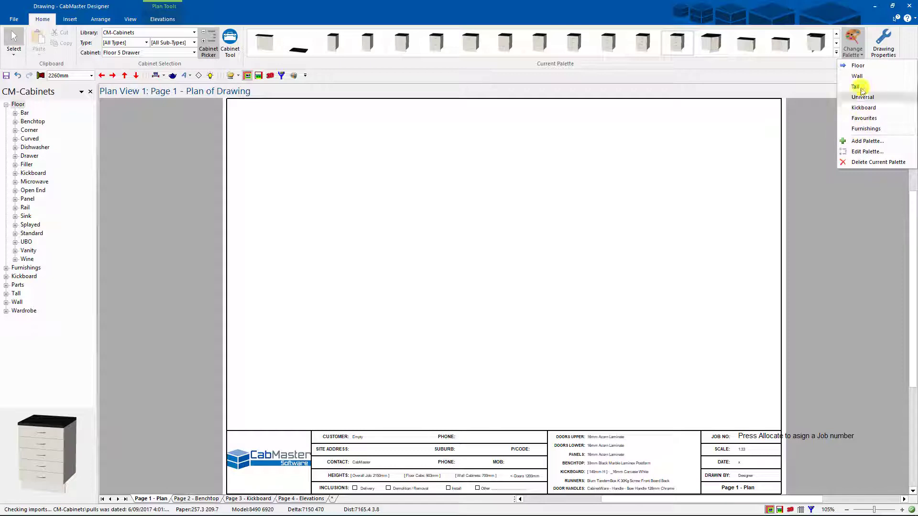
pyautogui.click(867, 142)
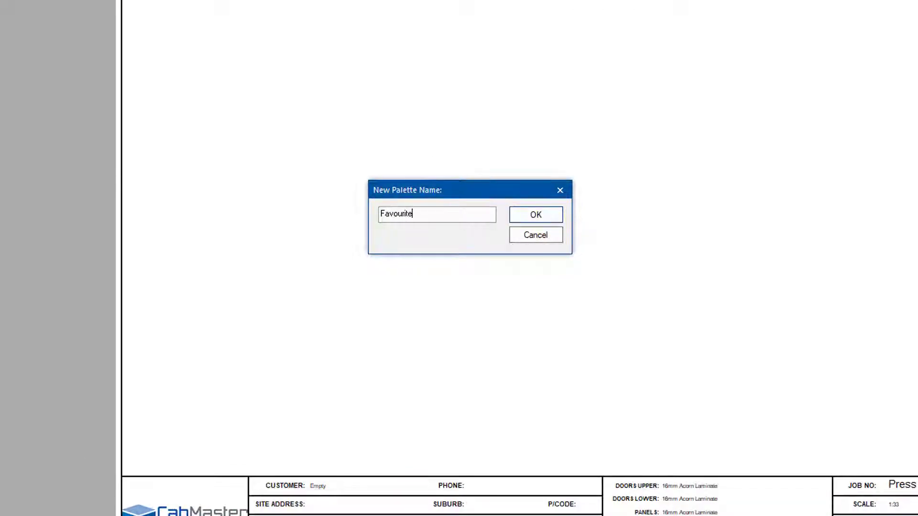
# Confirm the name Favourite and tick Floor 1 Door Left, Floor 1 Door Right and Floor 2 Door.
pyautogui.click(528, 212)
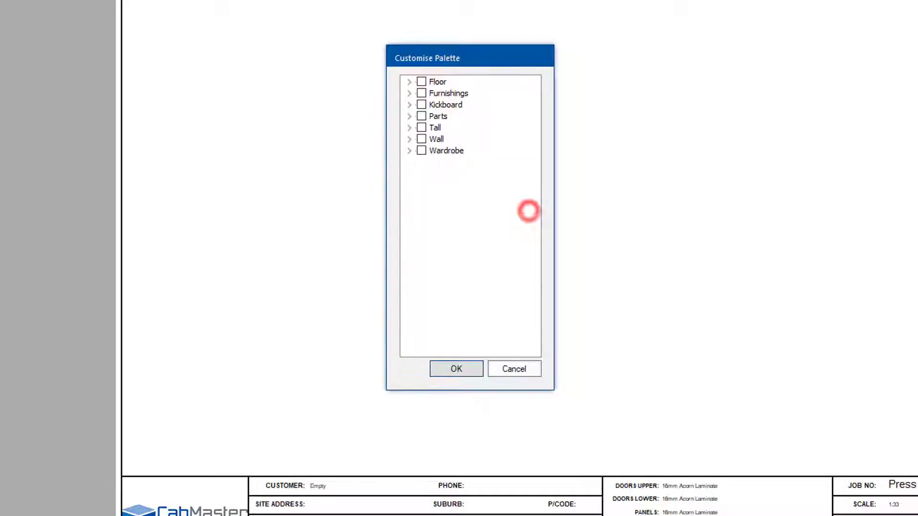
pyautogui.click(408, 82)
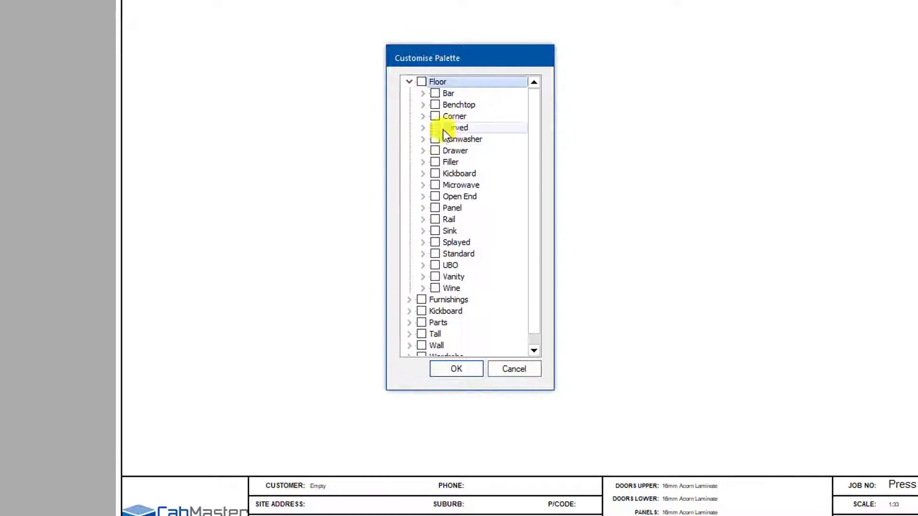
pyautogui.click(423, 253)
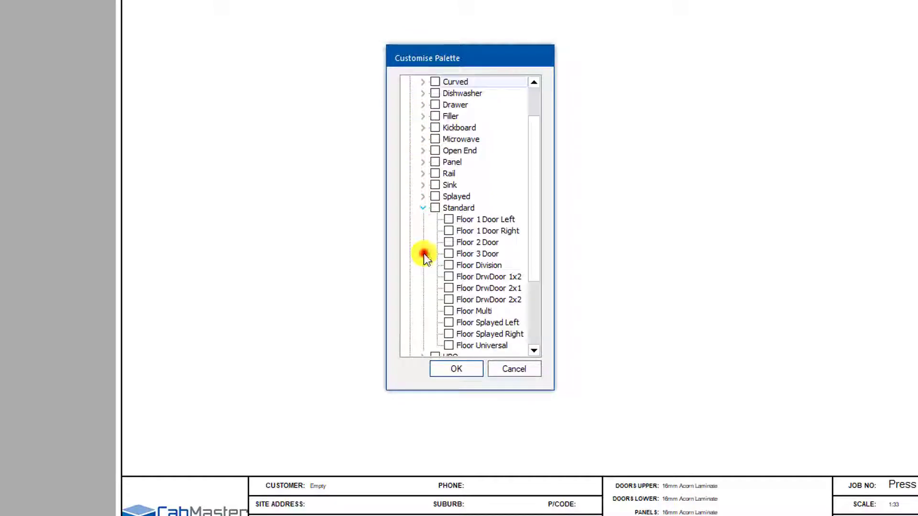
pyautogui.click(446, 220)
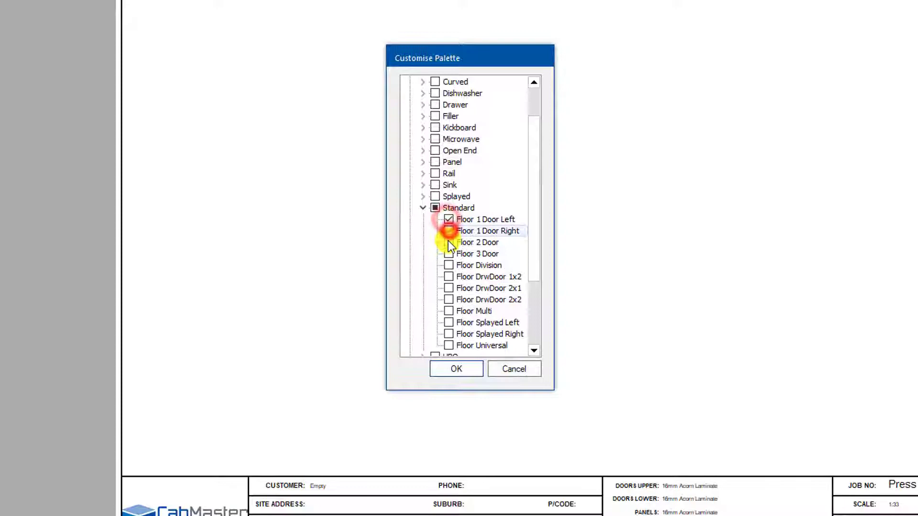
pyautogui.click(448, 242)
pyautogui.moveTo(535, 254); pyautogui.dragTo(534, 276)
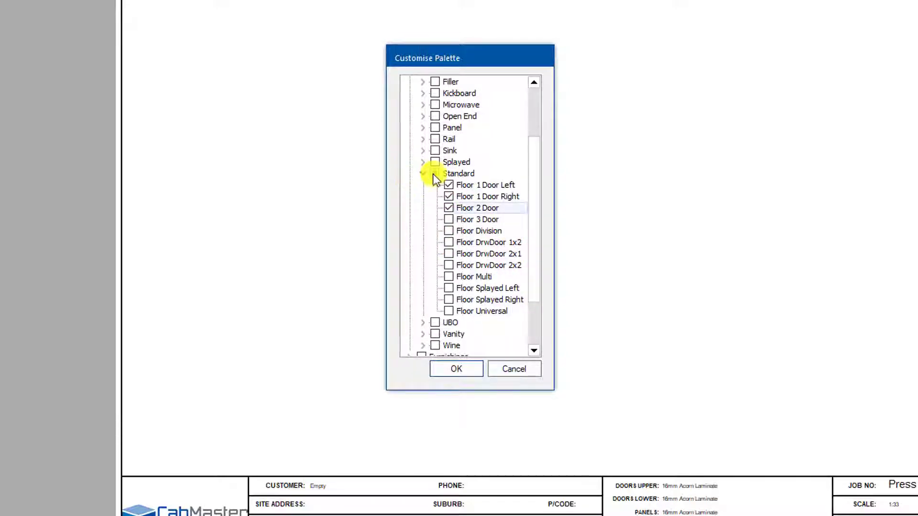
pyautogui.click(421, 173)
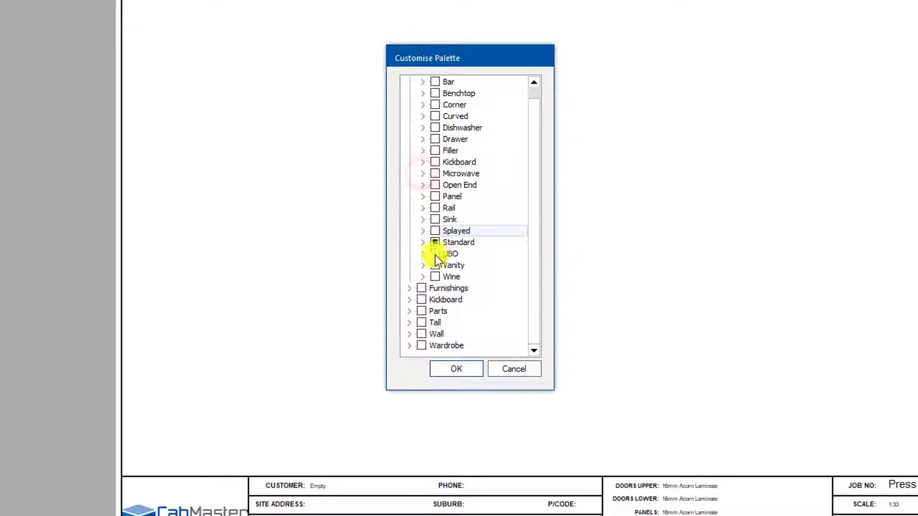
# Add Floor UBO Drawer and Floor Corner to the palette selection.
pyautogui.click(423, 253)
pyautogui.click(448, 300)
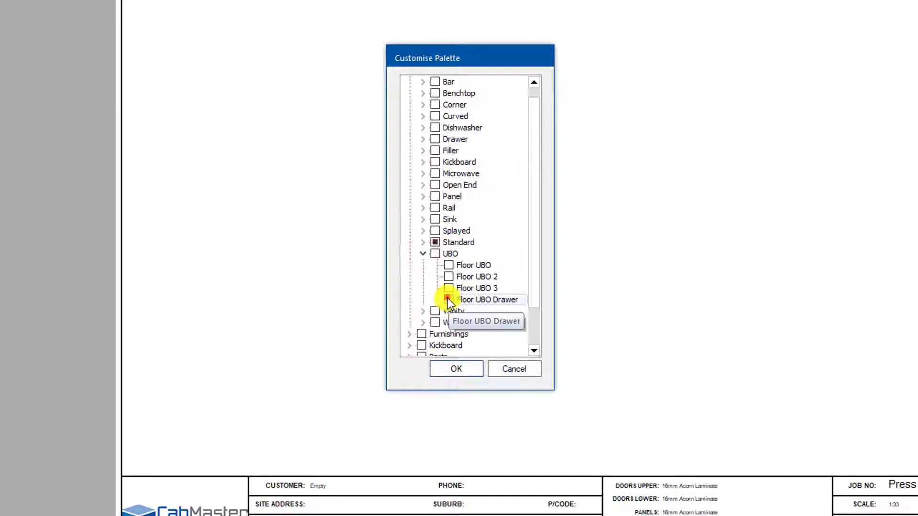
pyautogui.click(423, 253)
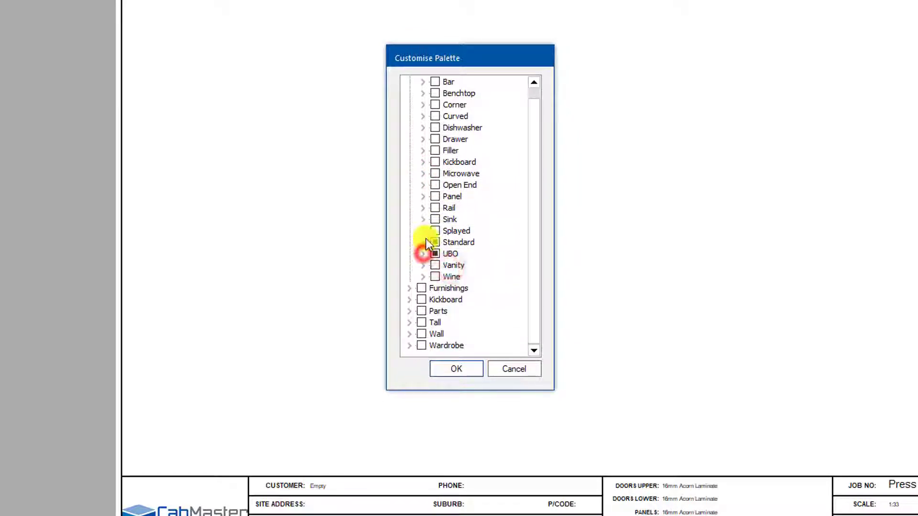
pyautogui.click(423, 104)
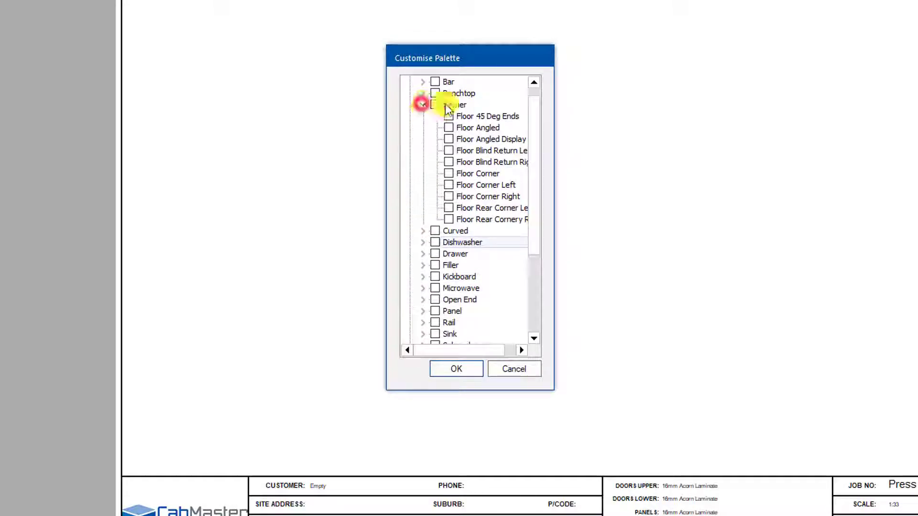
pyautogui.click(448, 173)
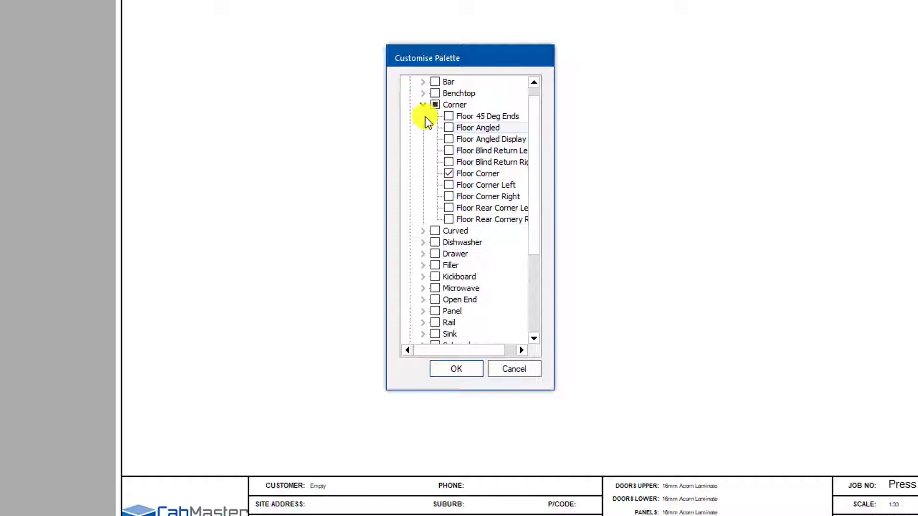
pyautogui.click(422, 105)
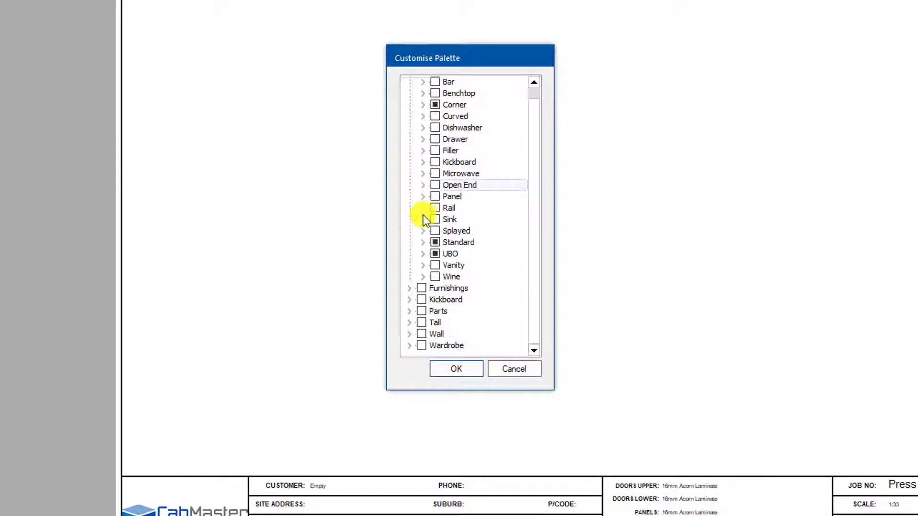
# Tick the last floor end panel and Floor Dishwasher, collapsing the Floor category.
pyautogui.click(422, 196)
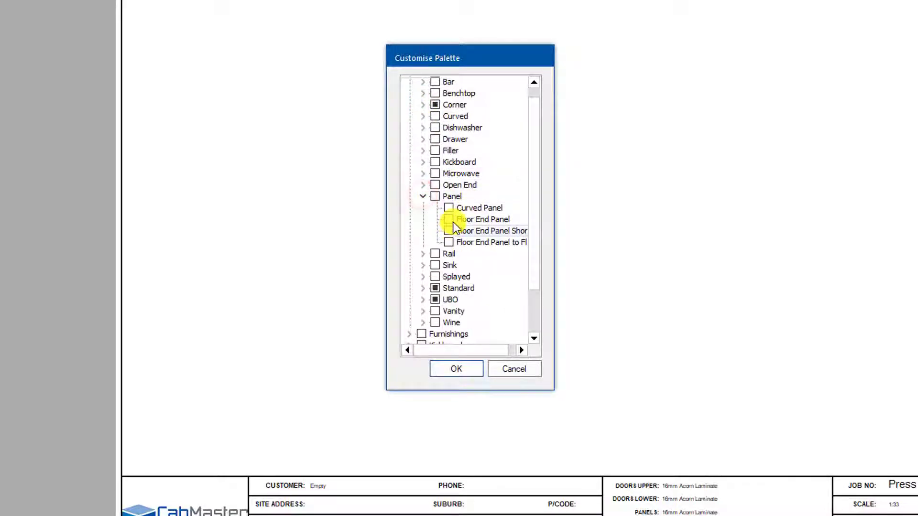
pyautogui.click(449, 242)
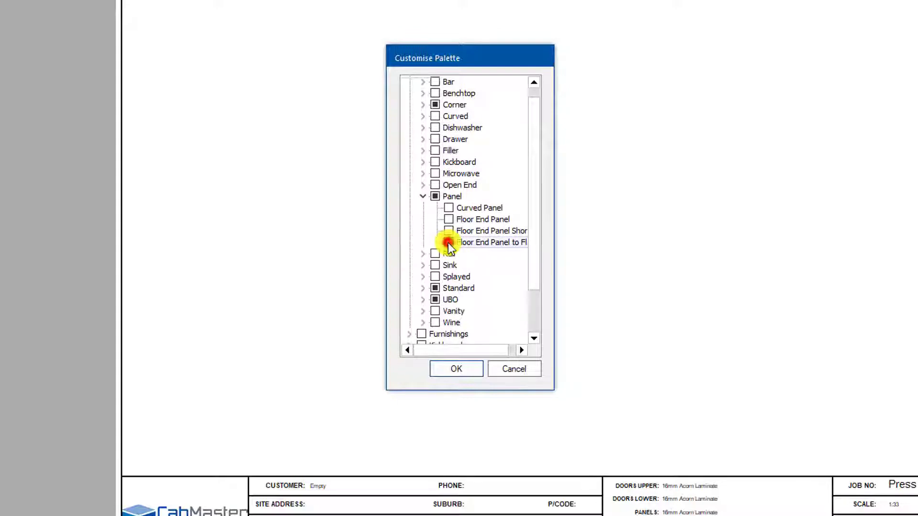
pyautogui.click(422, 196)
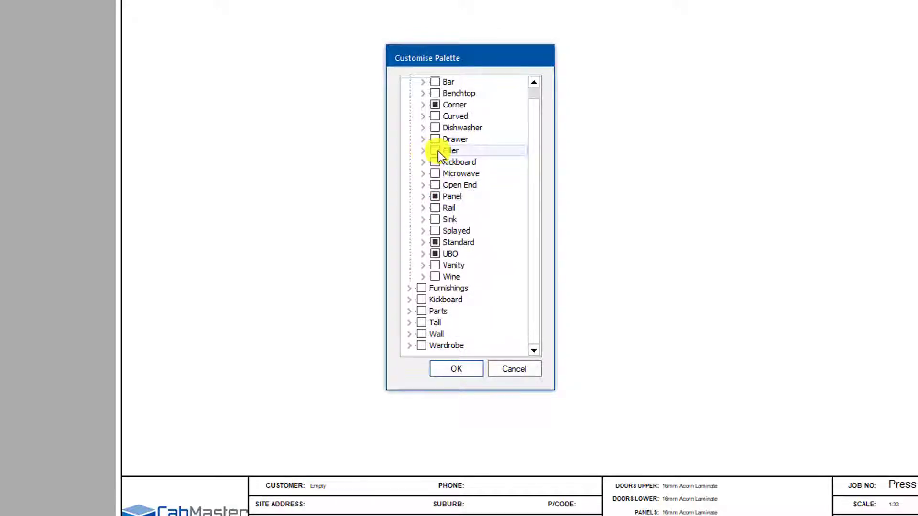
pyautogui.click(422, 128)
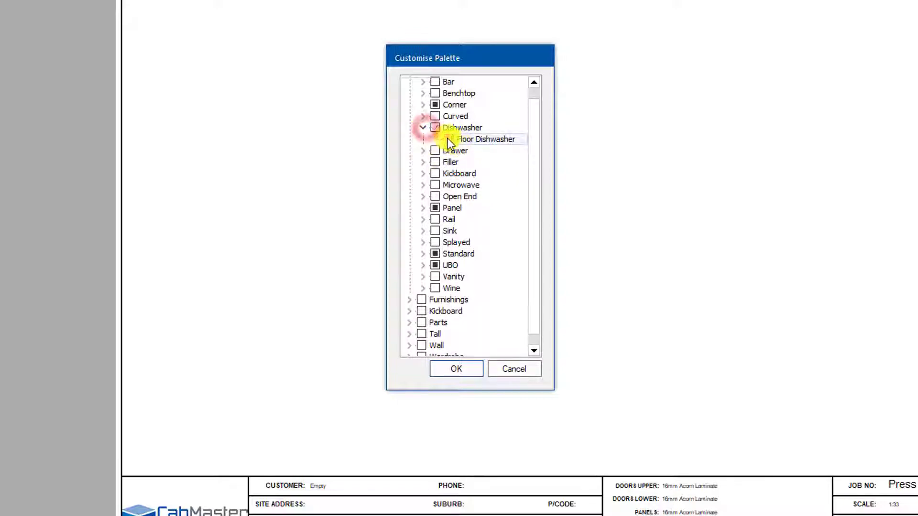
pyautogui.click(448, 139)
pyautogui.click(422, 127)
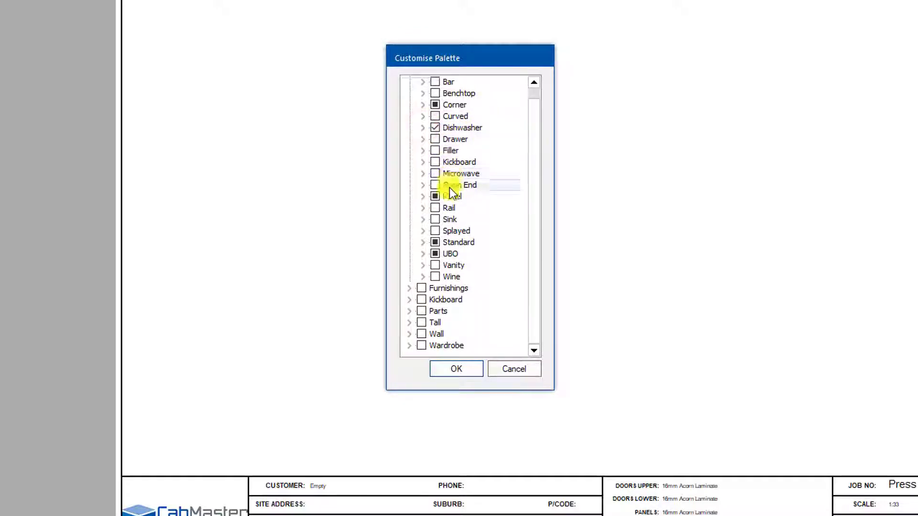
pyautogui.click(534, 180)
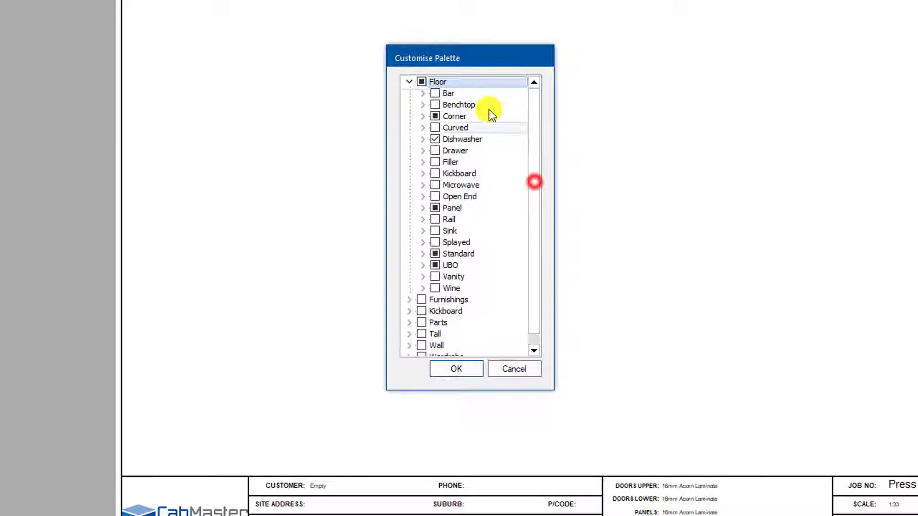
pyautogui.click(410, 82)
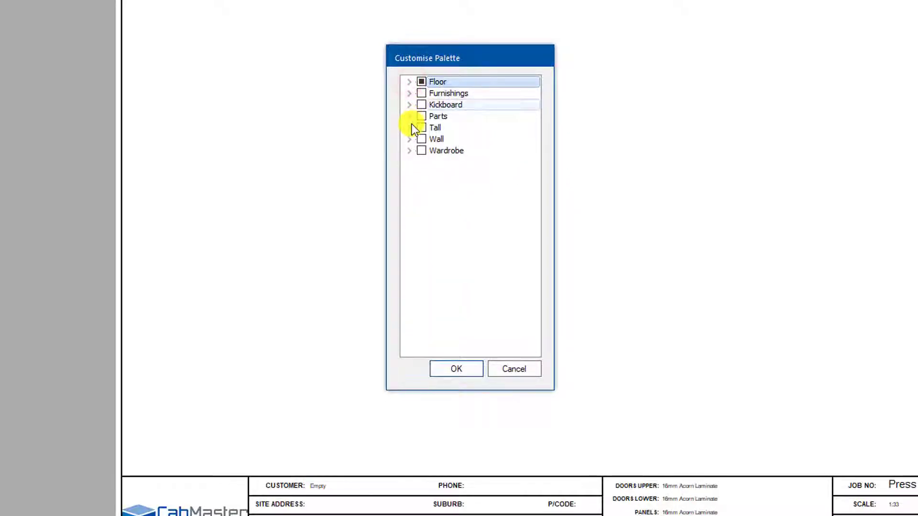
# Under Wall, tick Wall Filler 30mm, Wall 2 Door, Wall 1 Door Right and Wall 1 Door Left.
pyautogui.click(409, 138)
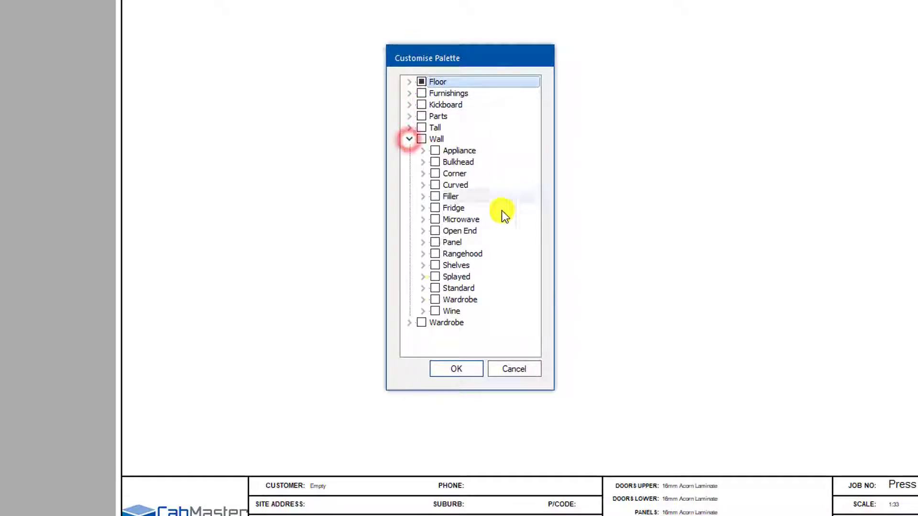
pyautogui.click(423, 196)
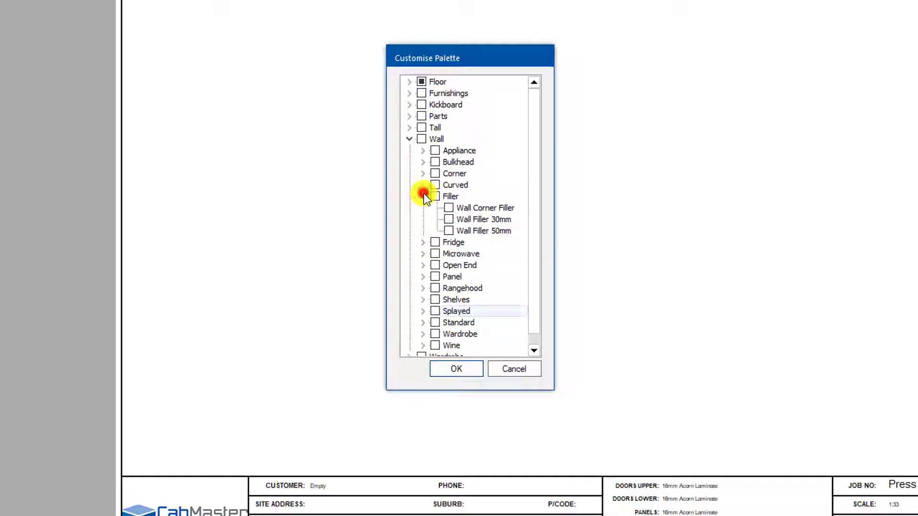
pyautogui.click(448, 219)
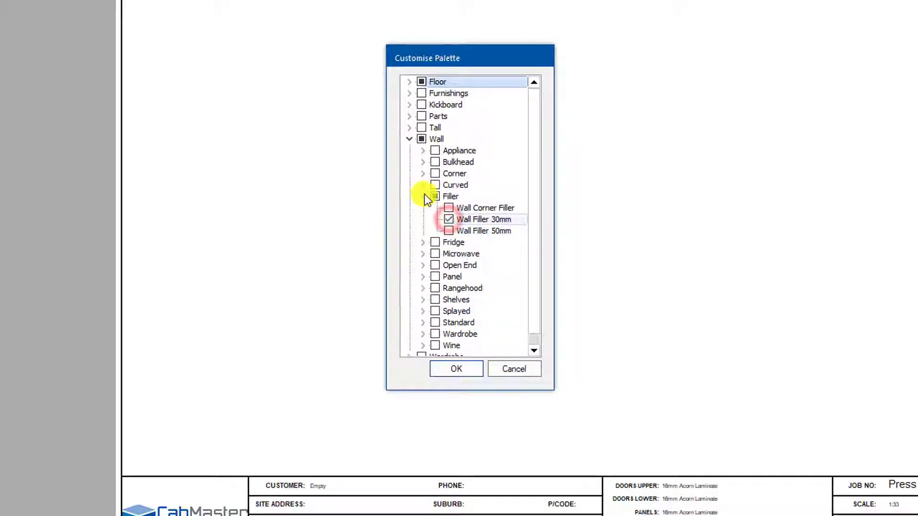
pyautogui.click(422, 196)
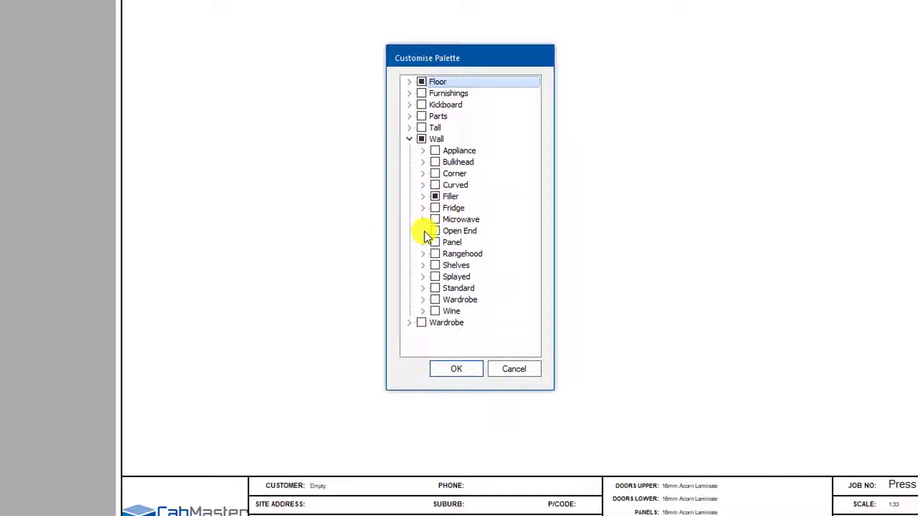
pyautogui.click(423, 288)
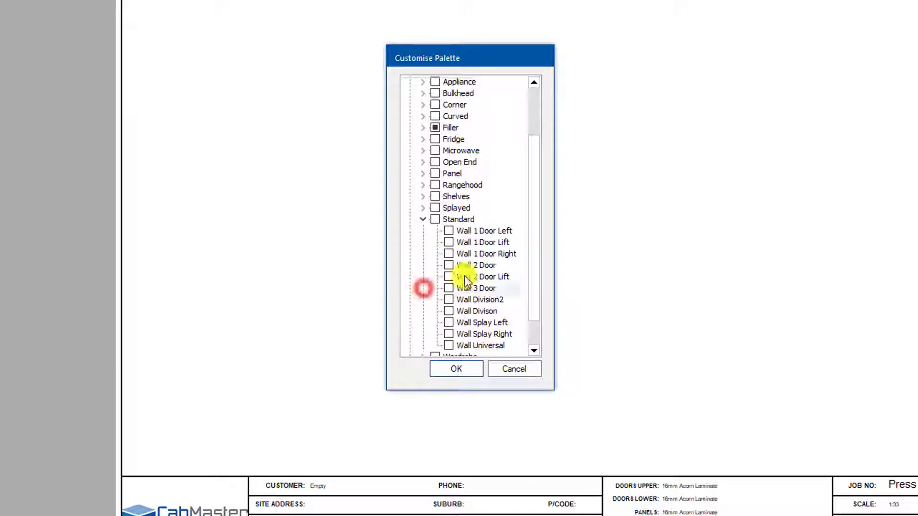
pyautogui.click(449, 265)
pyautogui.click(449, 254)
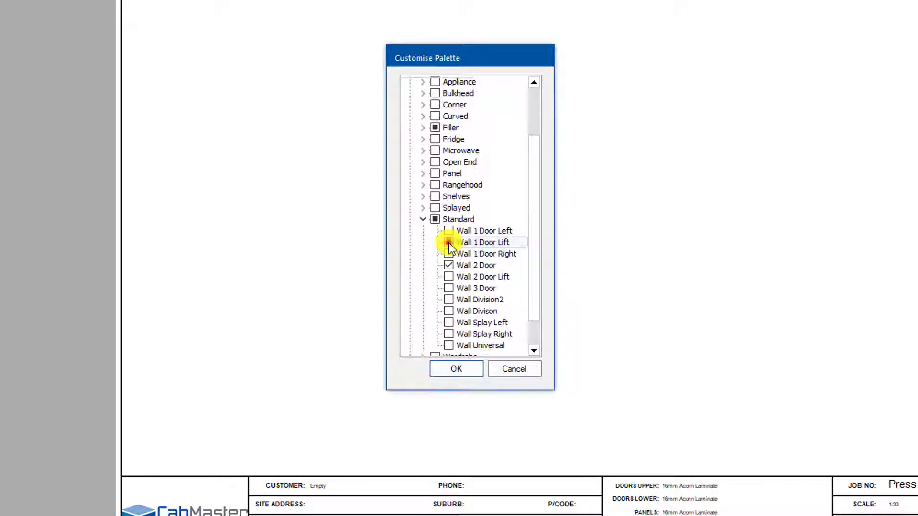
pyautogui.click(448, 242)
pyautogui.click(422, 220)
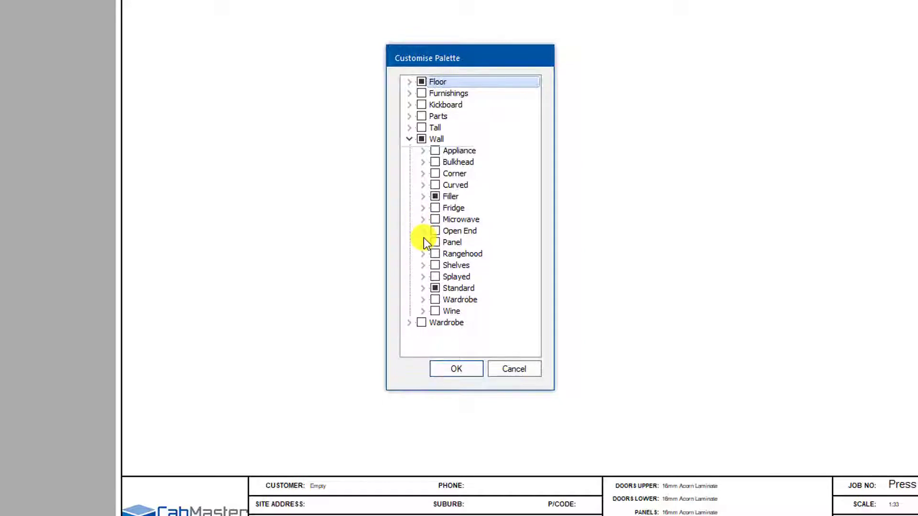
# Tick Wall End Panel and collapse the Wall category.
pyautogui.click(423, 243)
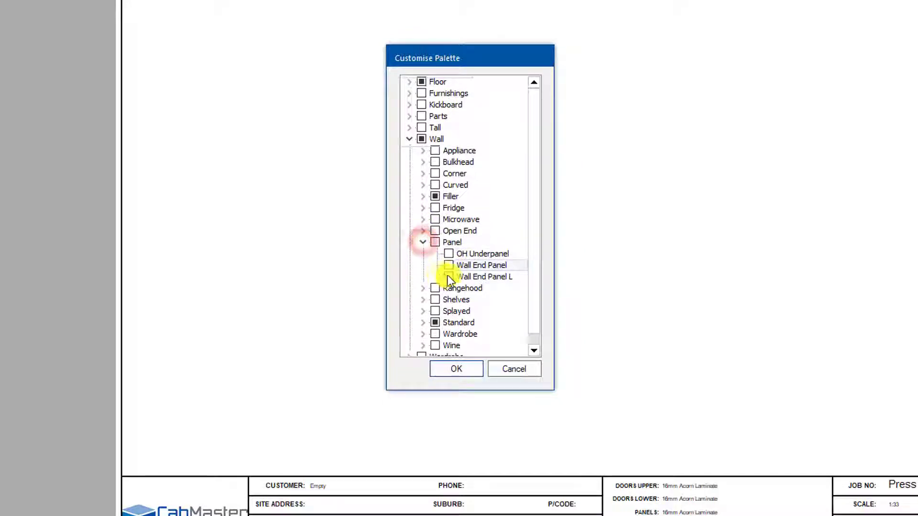
pyautogui.click(448, 265)
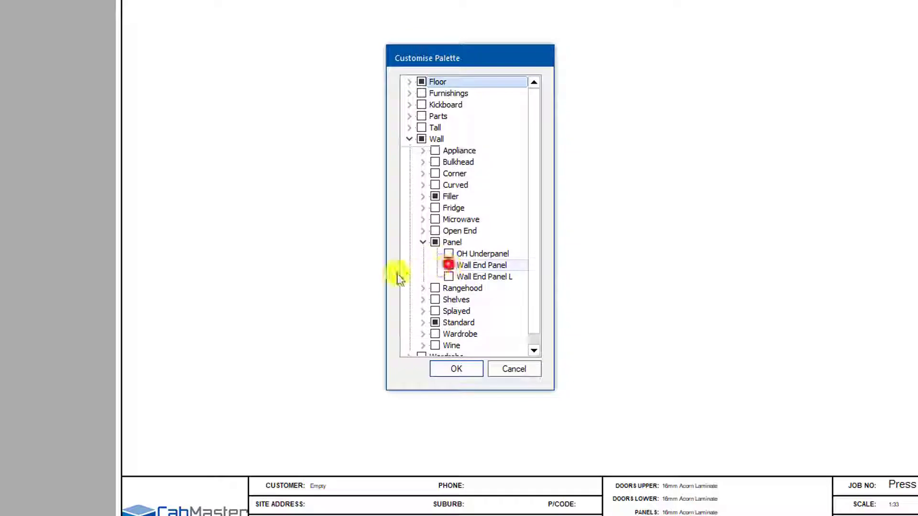
pyautogui.click(422, 242)
pyautogui.click(422, 150)
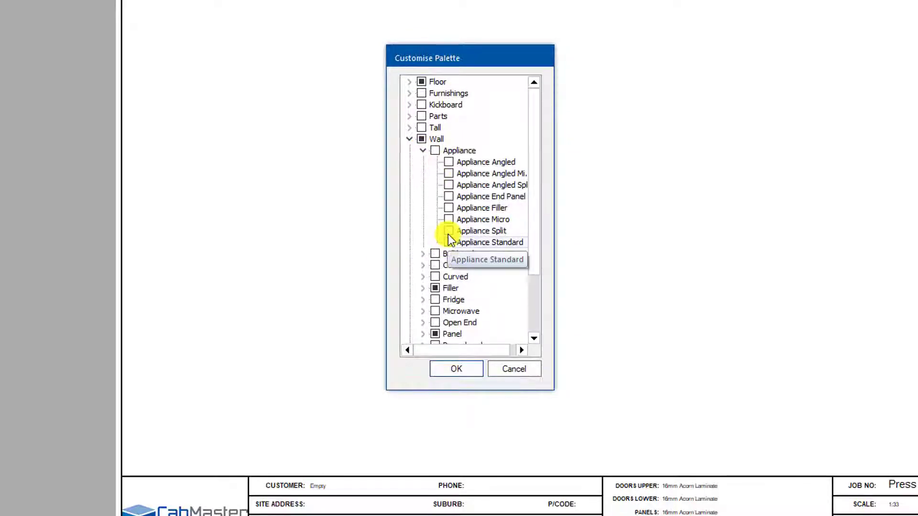
pyautogui.click(422, 150)
pyautogui.click(409, 139)
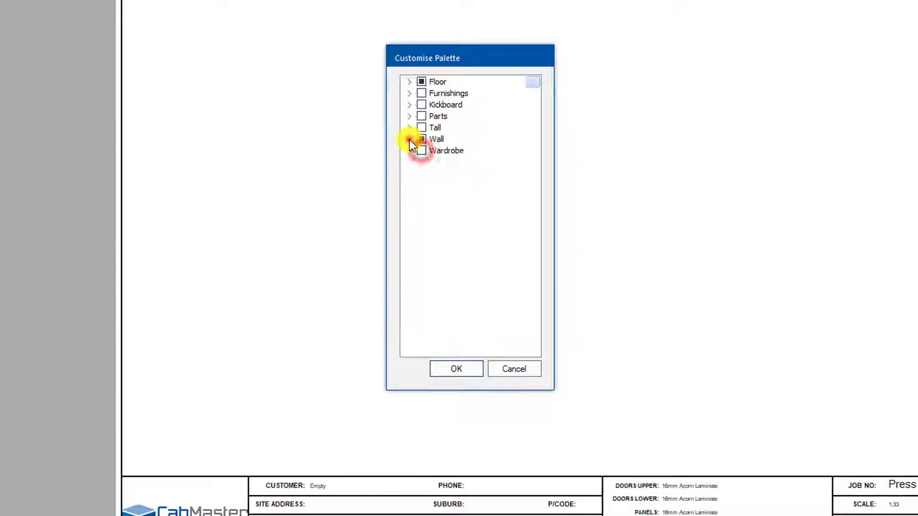
# Under Tall, tick Tall Angled and Tall Filler 30mm.
pyautogui.click(409, 128)
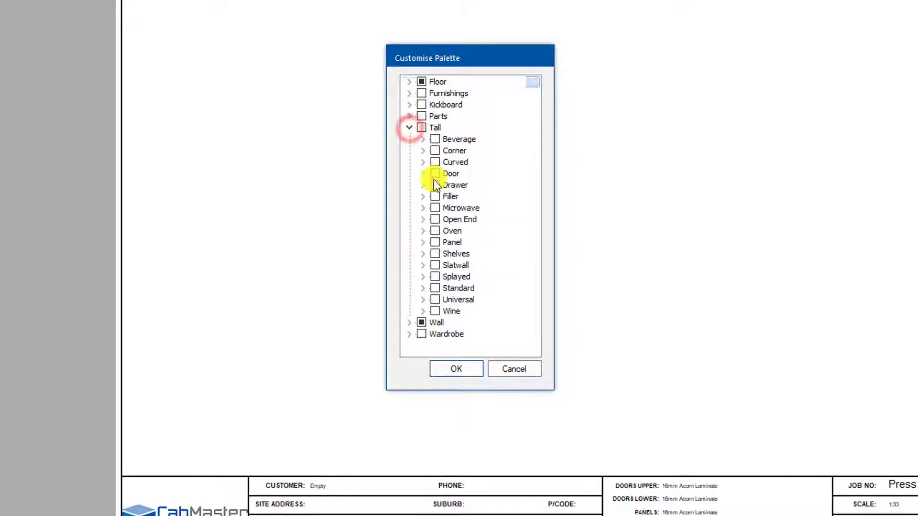
pyautogui.click(424, 151)
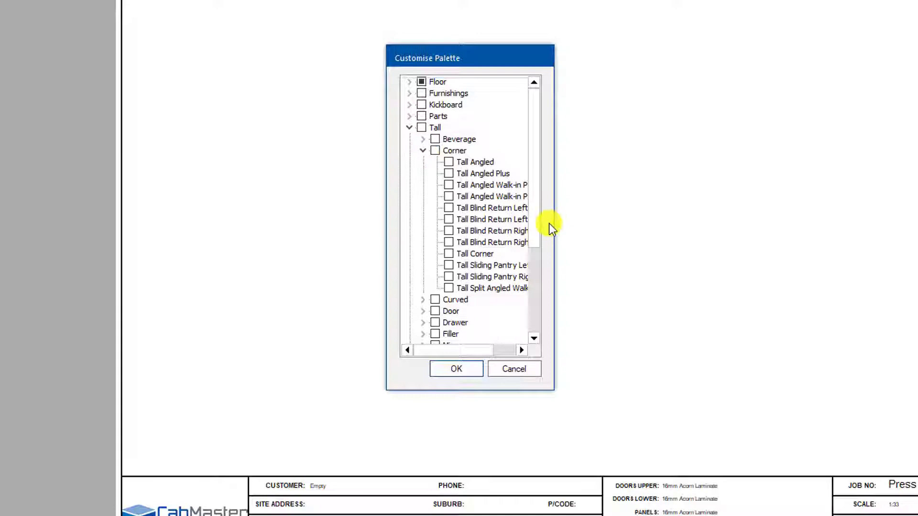
pyautogui.moveTo(553, 221); pyautogui.dragTo(656, 221)
pyautogui.click(448, 162)
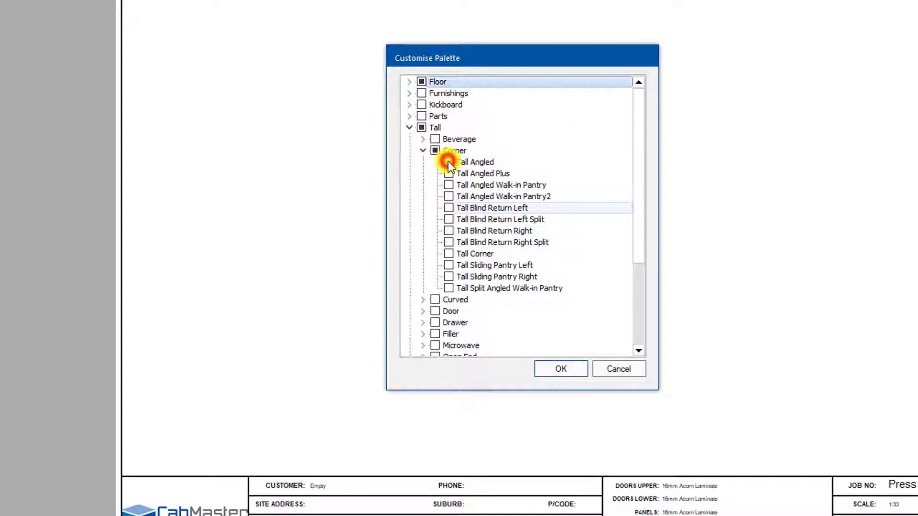
pyautogui.click(422, 151)
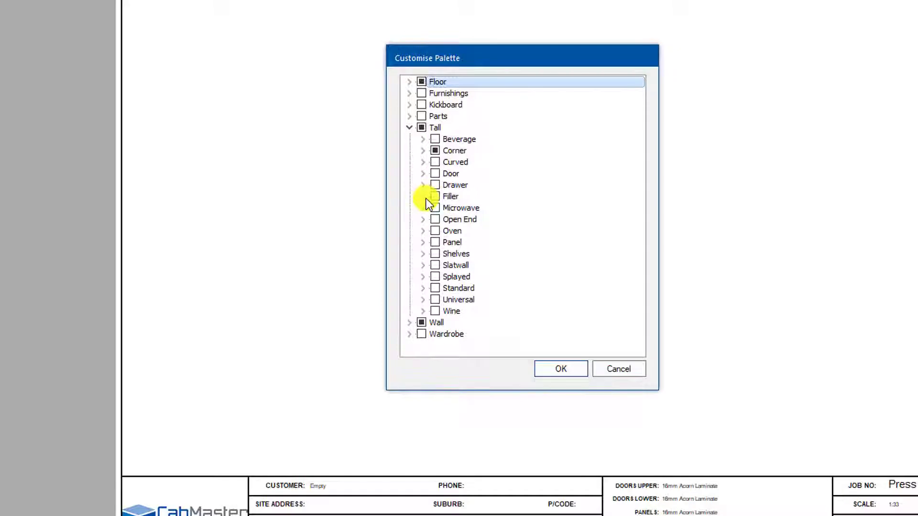
pyautogui.click(424, 197)
pyautogui.click(448, 219)
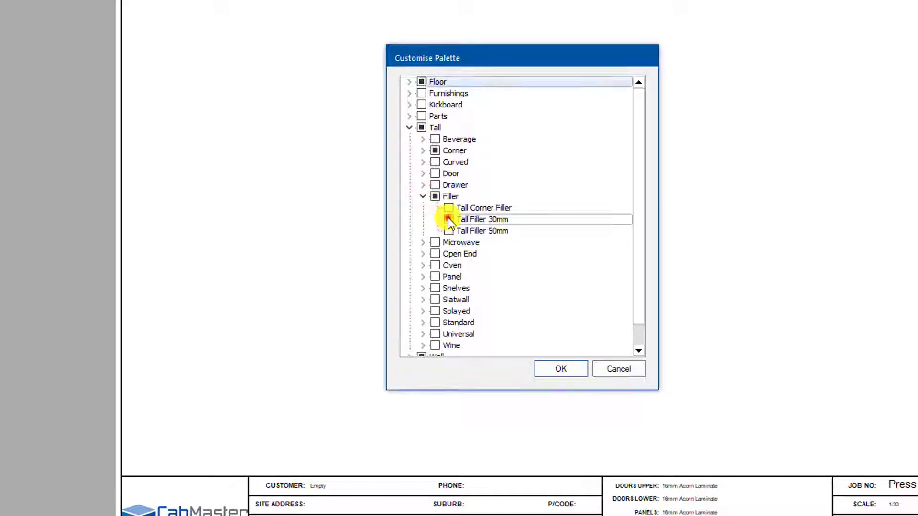
pyautogui.click(424, 197)
# Add Tall End Panel to Floor, Tall 1 Door Left, Tall 2 Door and Tall Broom, then confirm.
pyautogui.click(427, 243)
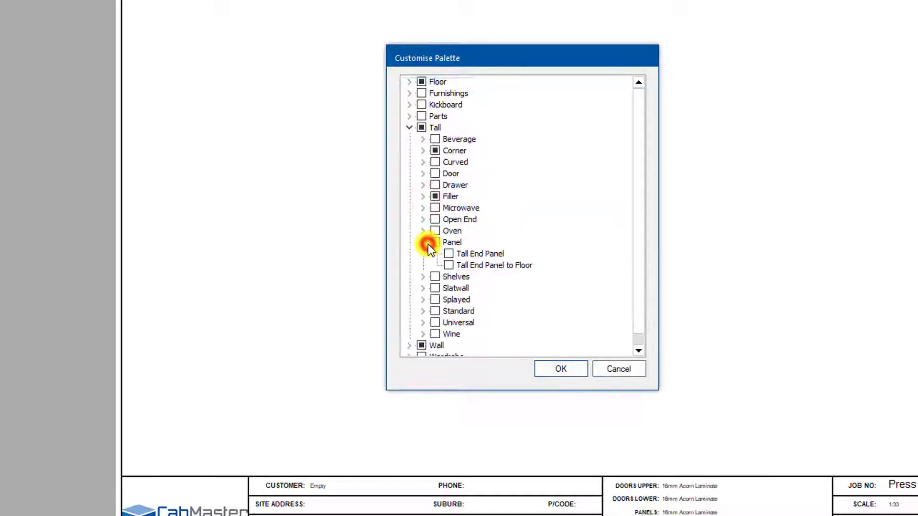
pyautogui.click(449, 265)
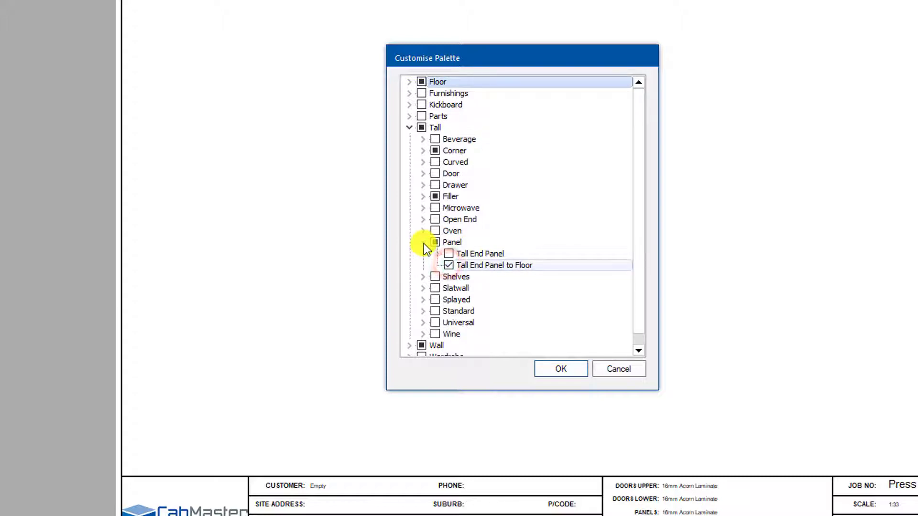
pyautogui.click(423, 242)
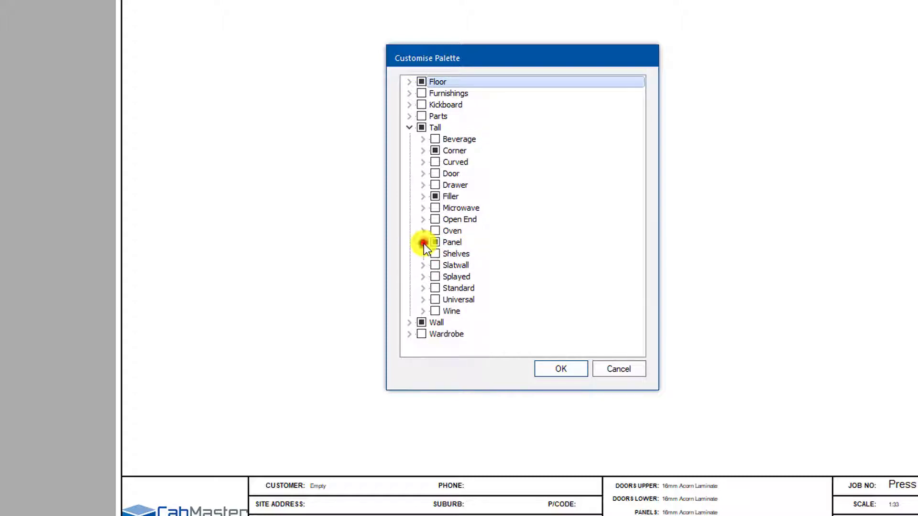
pyautogui.click(423, 287)
pyautogui.scroll(-2, 432, 282)
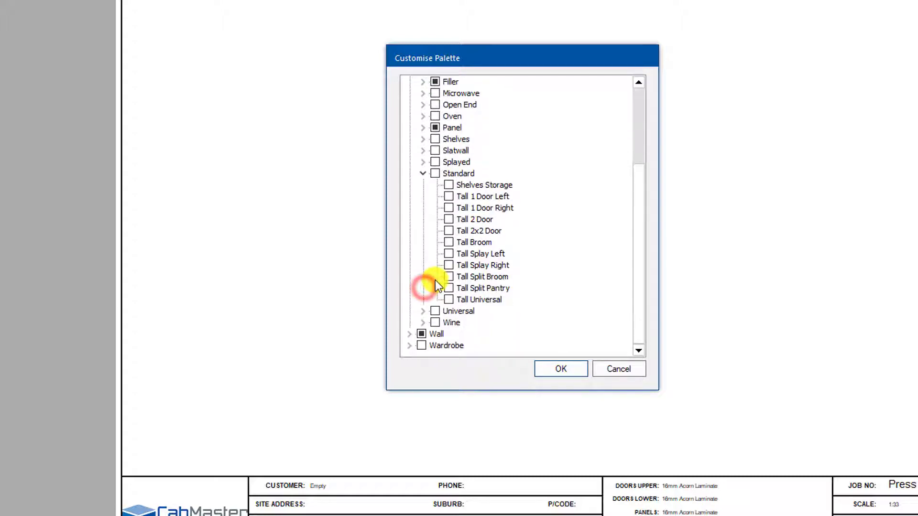
pyautogui.click(448, 196)
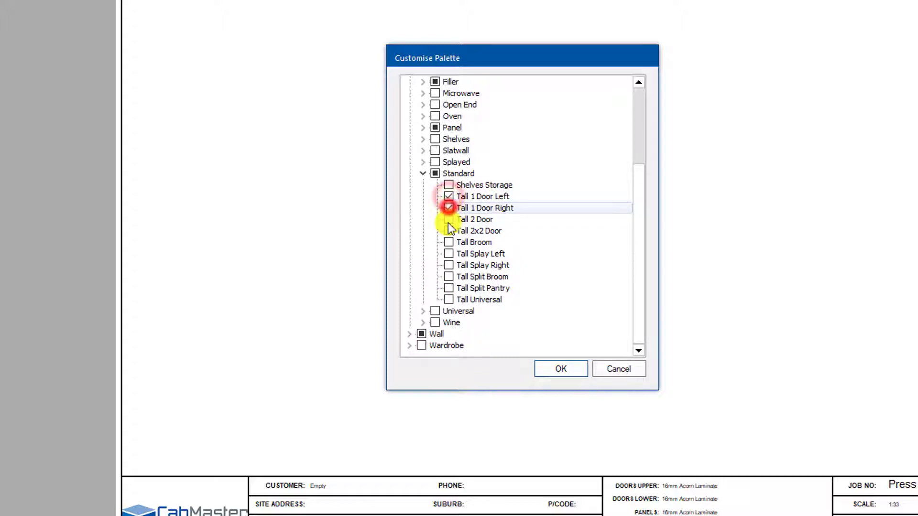
pyautogui.click(448, 219)
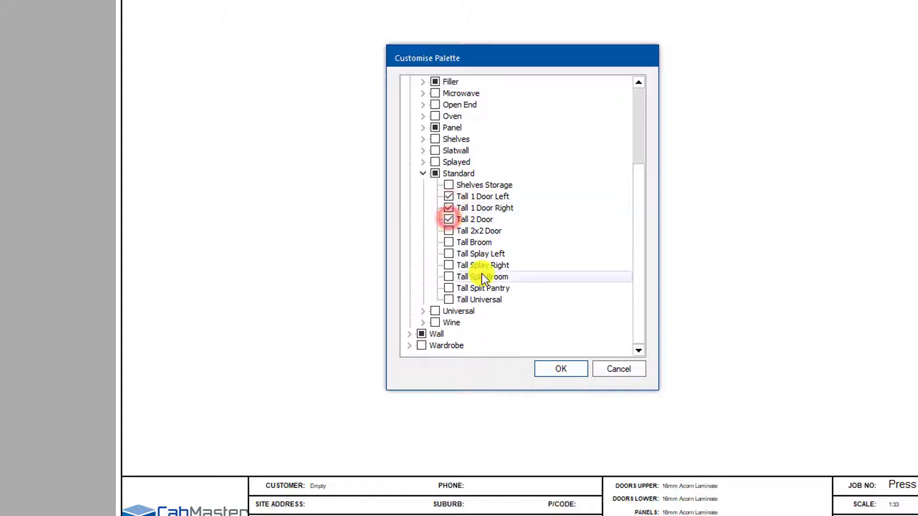
pyautogui.click(448, 242)
pyautogui.click(557, 367)
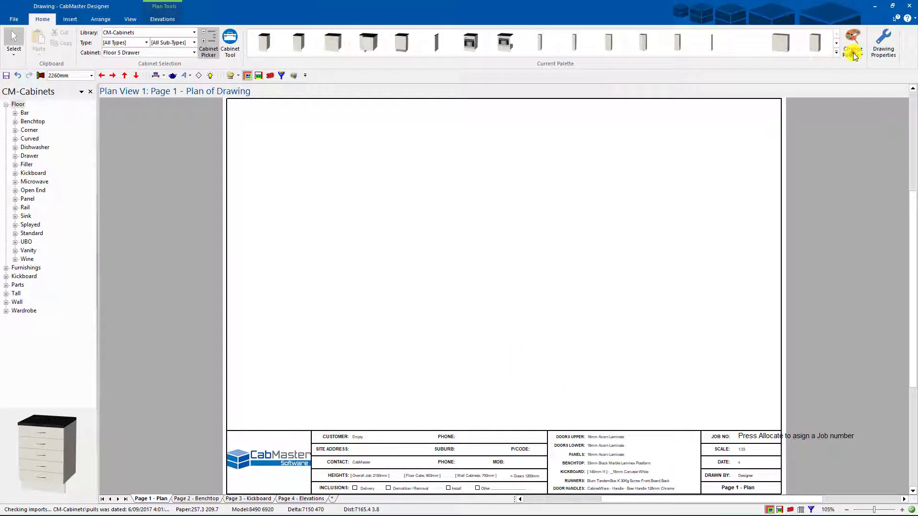
# Delete the Floor and Wall palettes with Delete Current Palette.
pyautogui.click(854, 56)
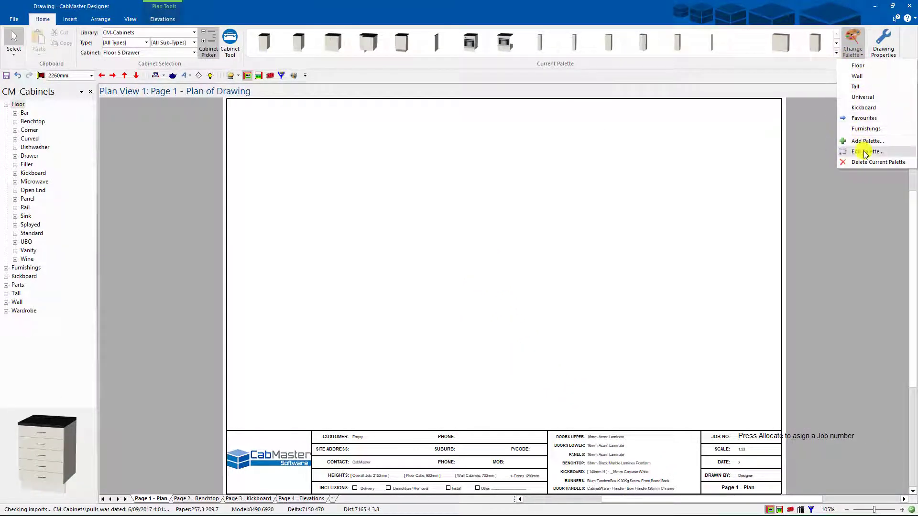
pyautogui.click(860, 66)
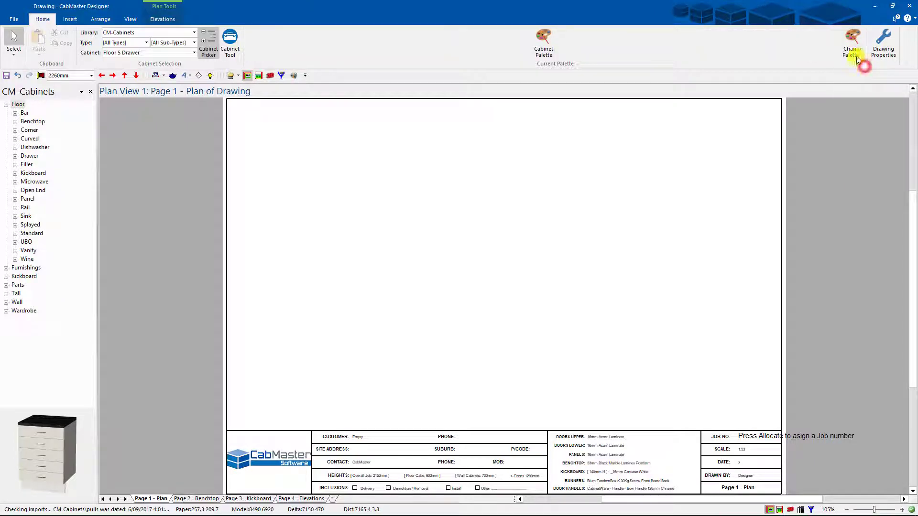
pyautogui.click(854, 51)
pyautogui.click(861, 162)
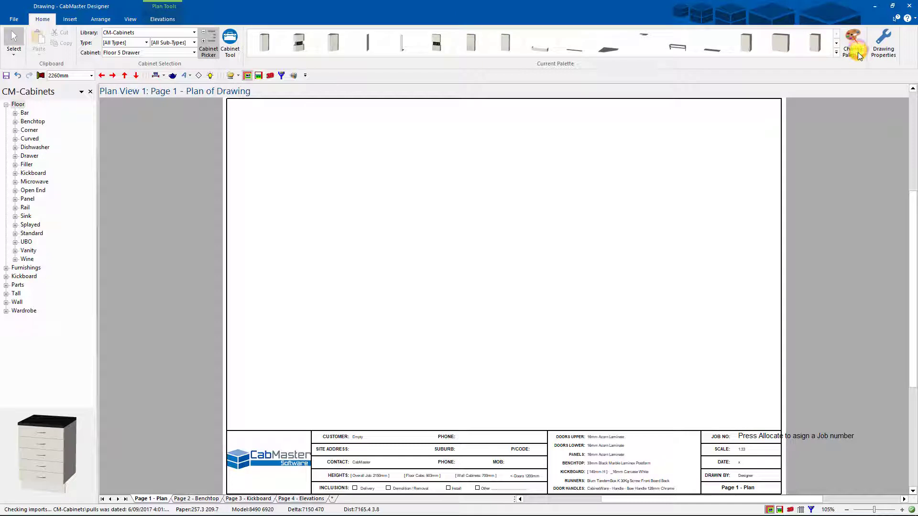
pyautogui.click(859, 53)
pyautogui.click(860, 149)
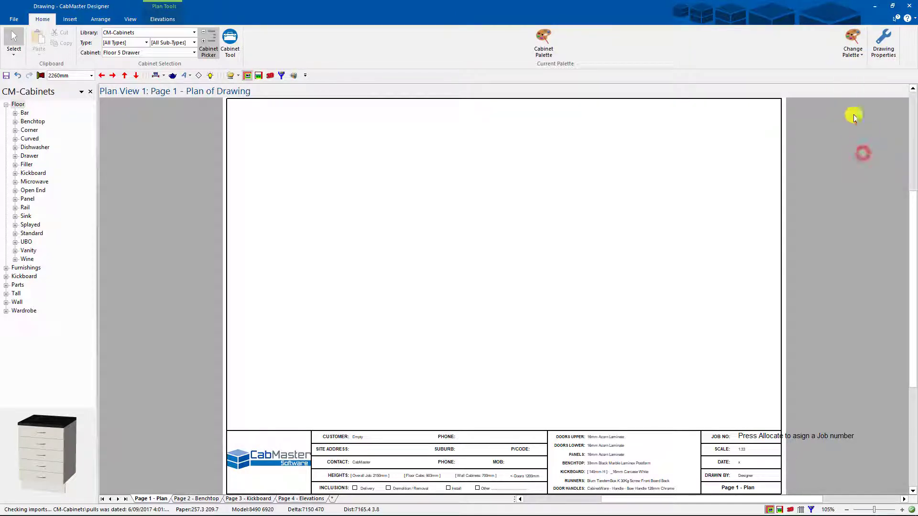
# Make Favourite the current palette again and expand its gallery.
pyautogui.click(859, 50)
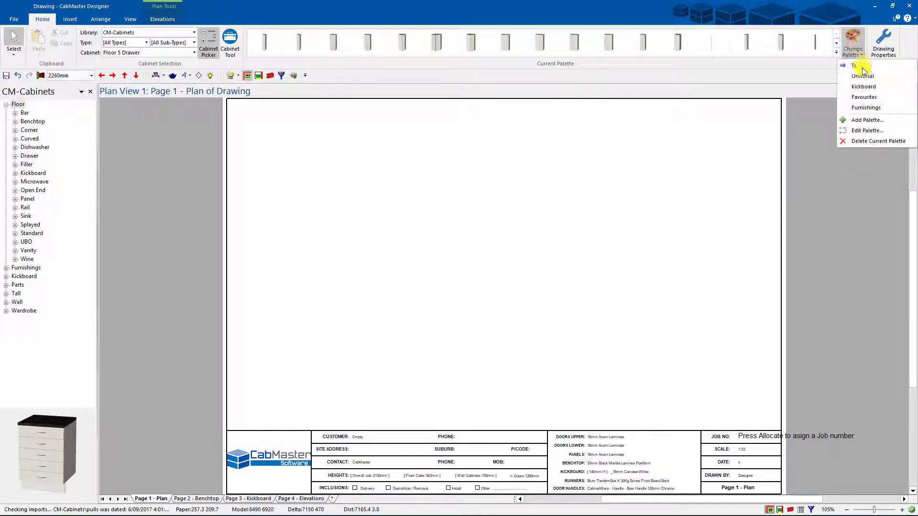
pyautogui.click(865, 107)
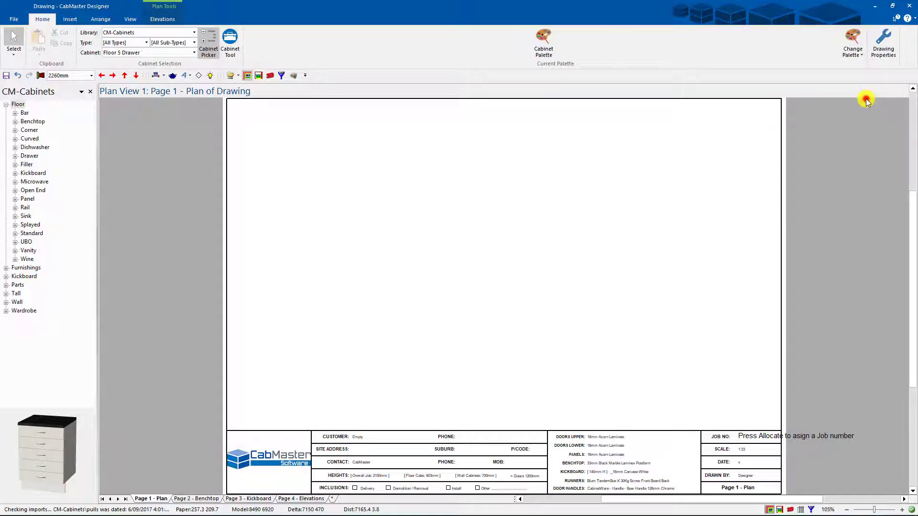
pyautogui.click(836, 53)
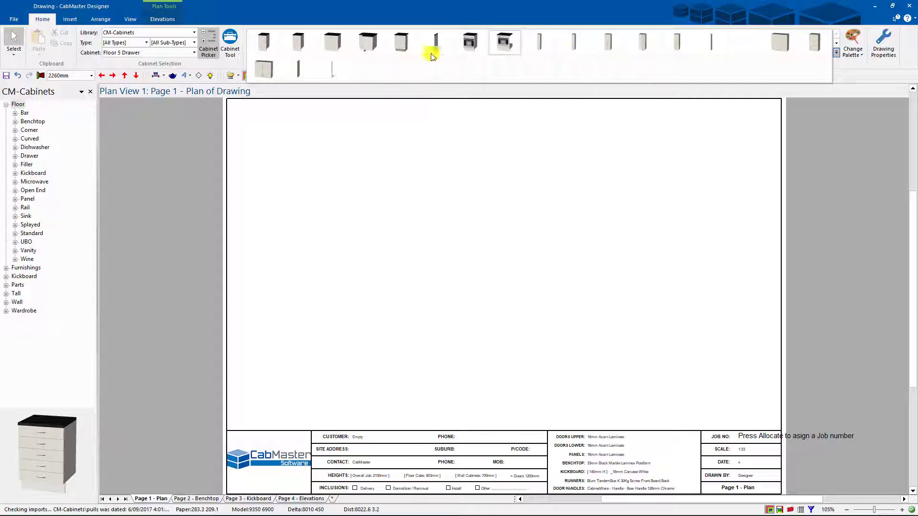
# Draw an L-shaped wall with the Wall tool.
pyautogui.click(41, 75)
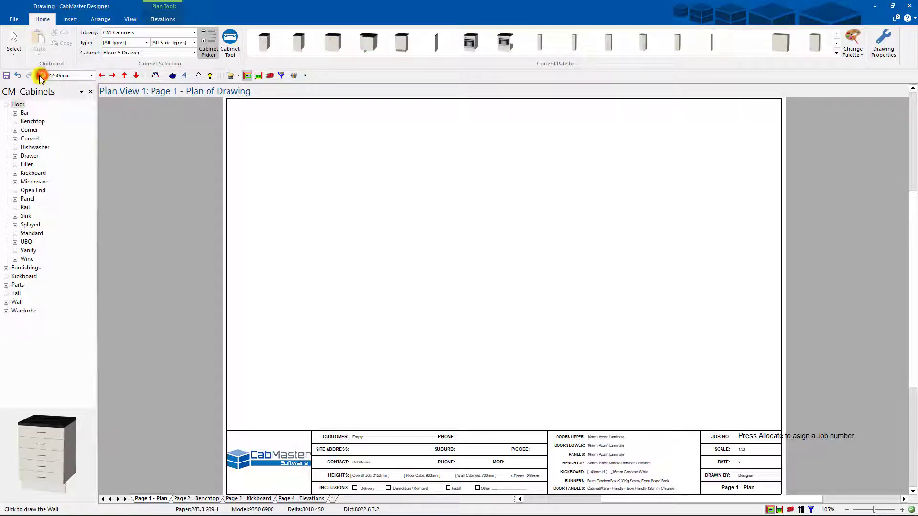
pyautogui.click(334, 340)
pyautogui.click(321, 215)
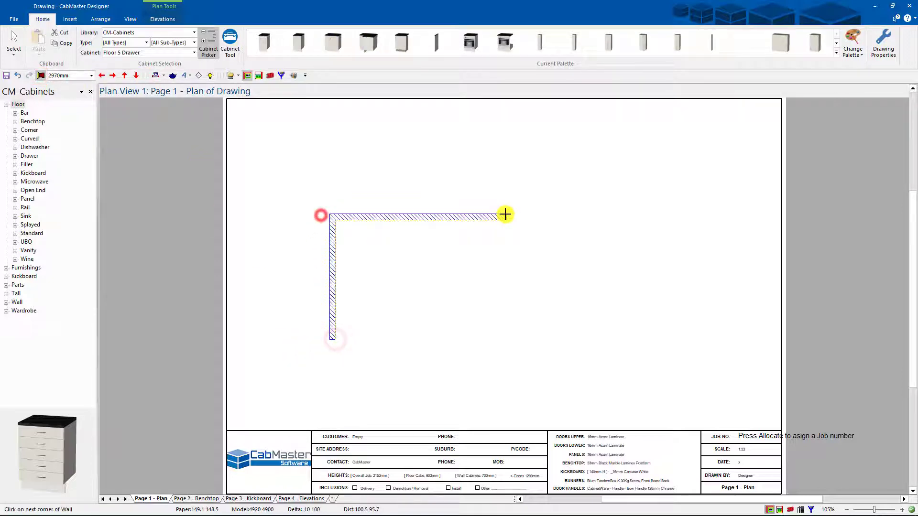
# Place Floor Corner, Floor 2 Door, Floor 1 Door Left and Floor UBO Drawer cabinets along the wall.
pyautogui.click(368, 42)
pyautogui.click(400, 250)
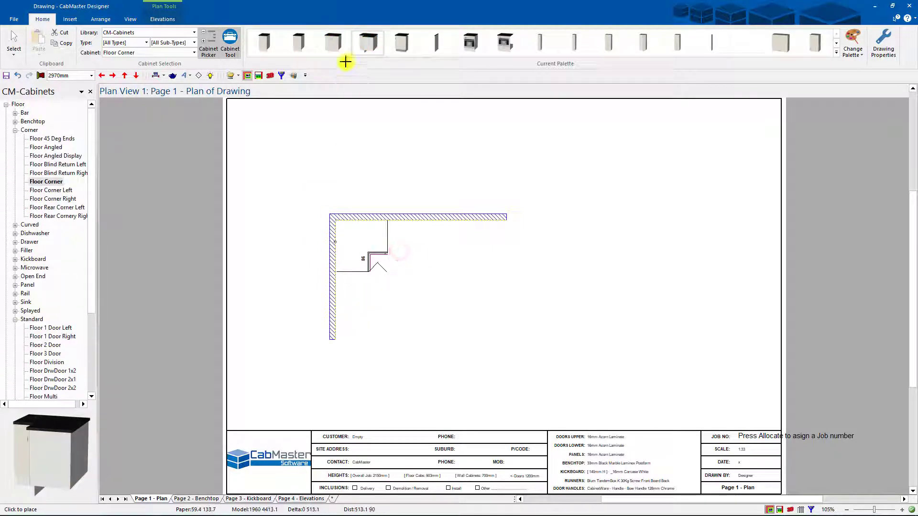
pyautogui.click(334, 43)
pyautogui.click(420, 257)
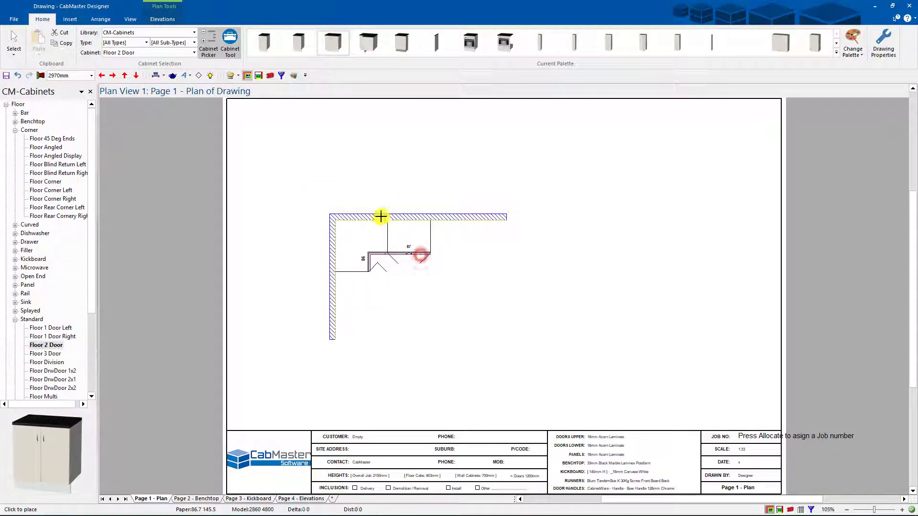
pyautogui.click(264, 42)
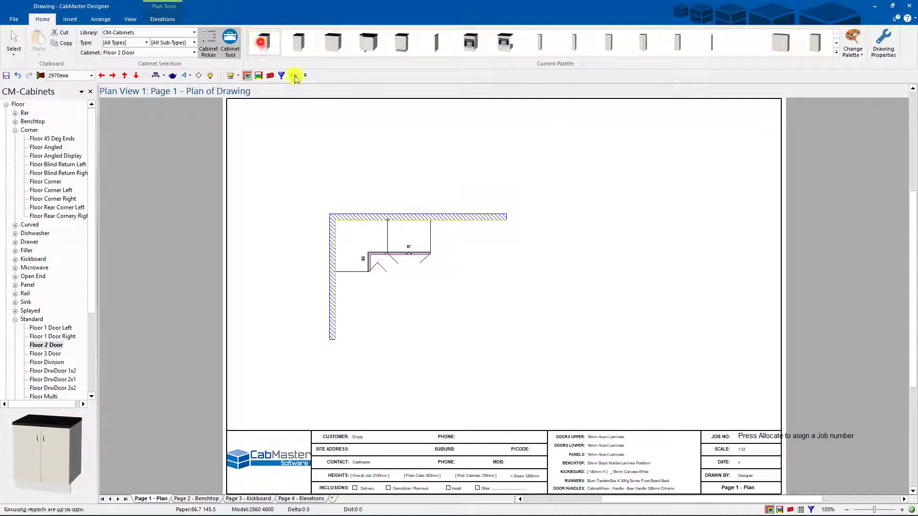
pyautogui.click(447, 248)
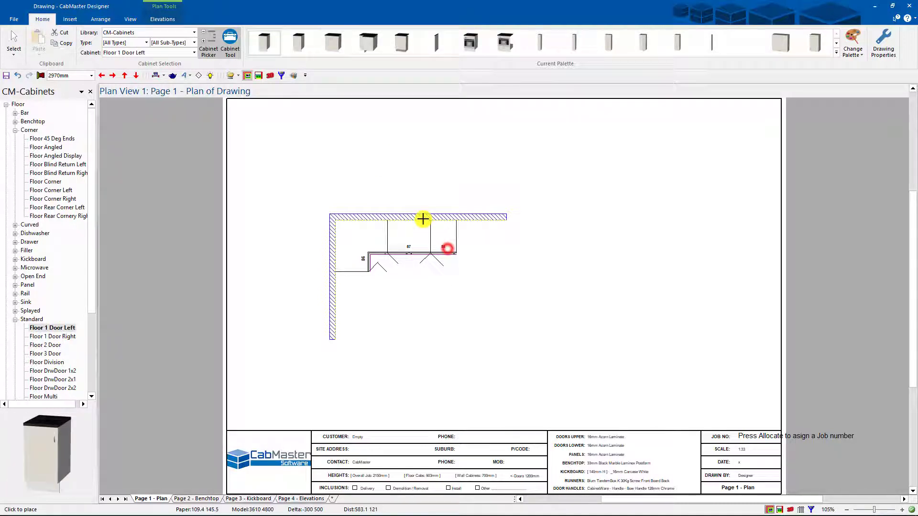
pyautogui.click(506, 42)
pyautogui.click(487, 238)
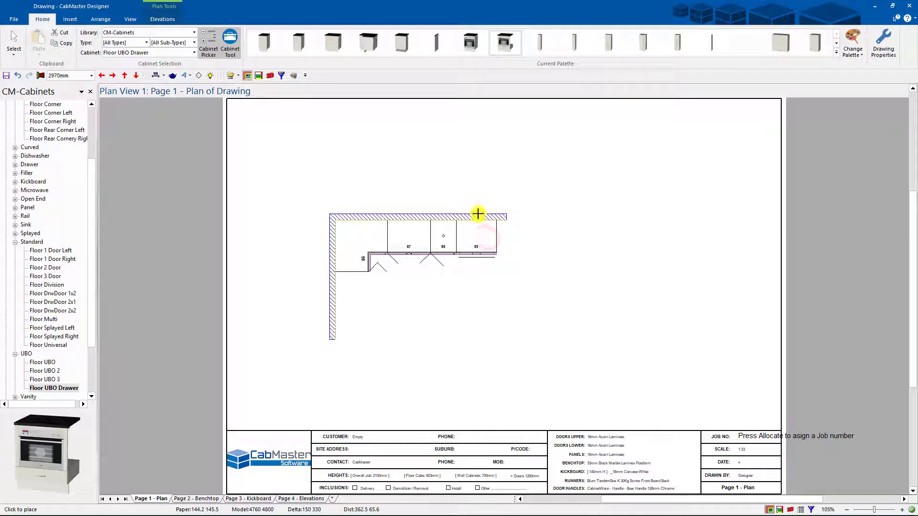
pyautogui.moveTo(539, 44)
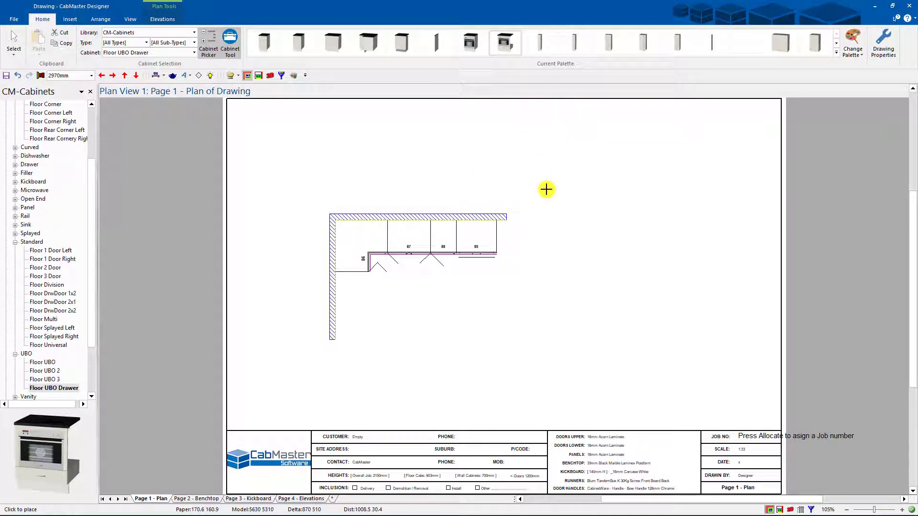
# Turn on Show captions under File > Options > Images.
pyautogui.click(9, 21)
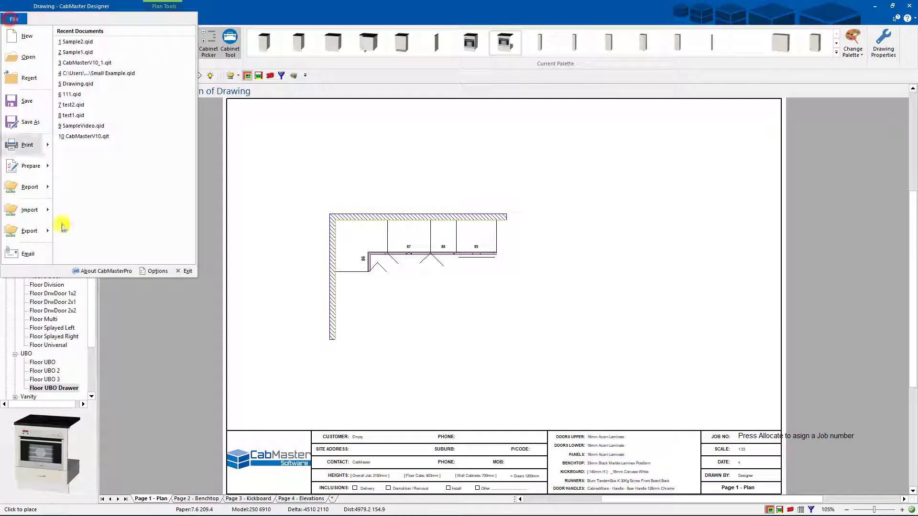
pyautogui.click(155, 271)
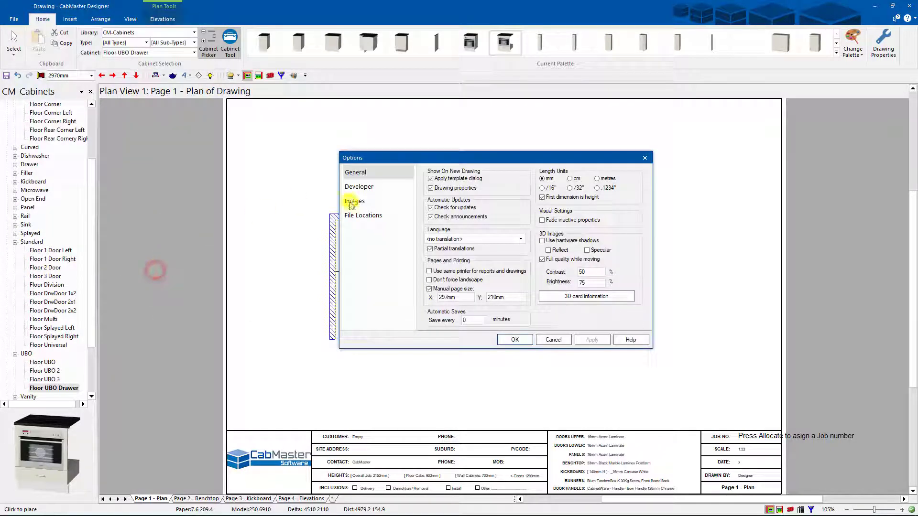
pyautogui.click(360, 204)
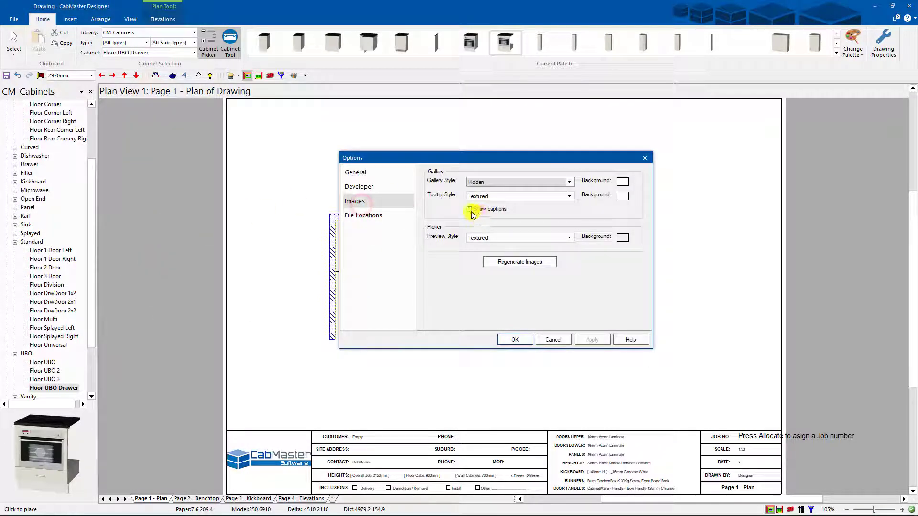
pyautogui.click(469, 209)
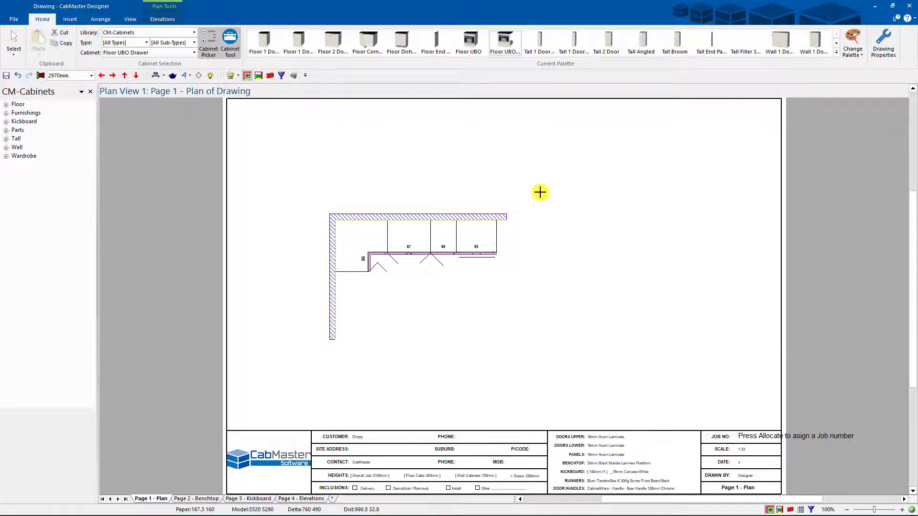
pyautogui.click(853, 48)
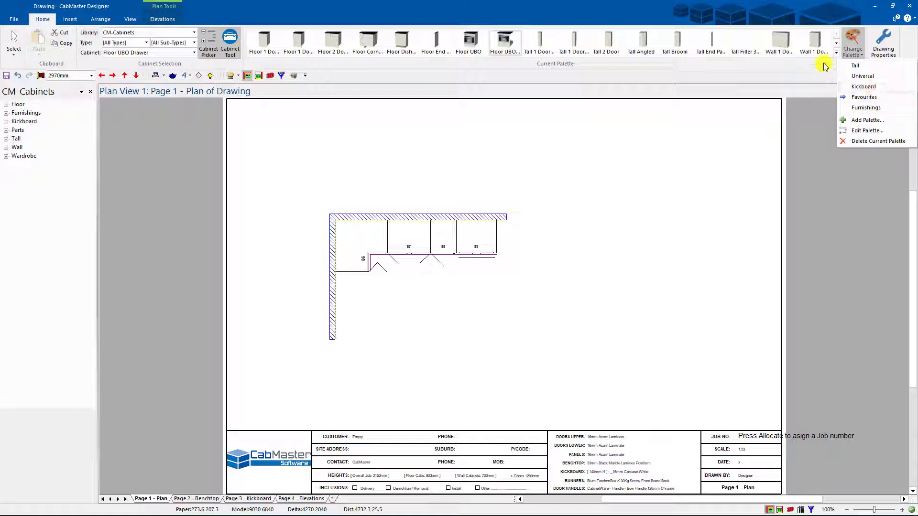
pyautogui.click(836, 53)
pyautogui.click(837, 54)
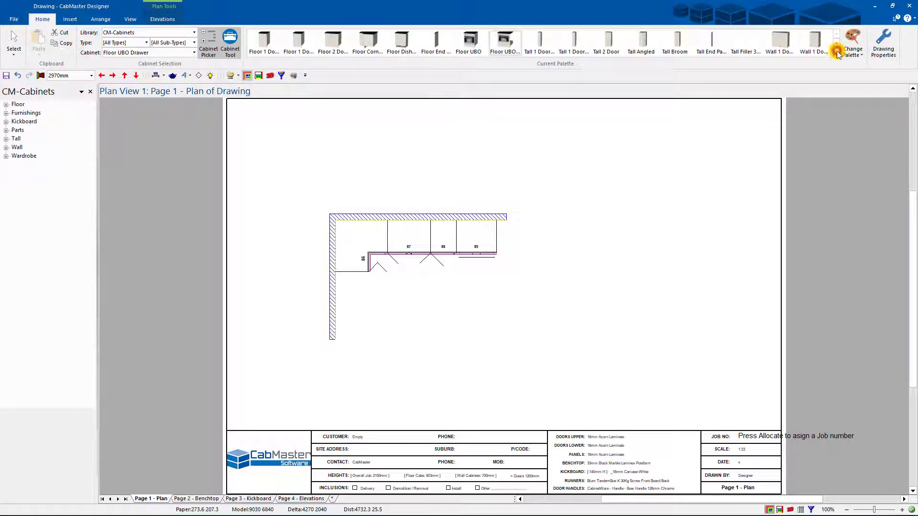